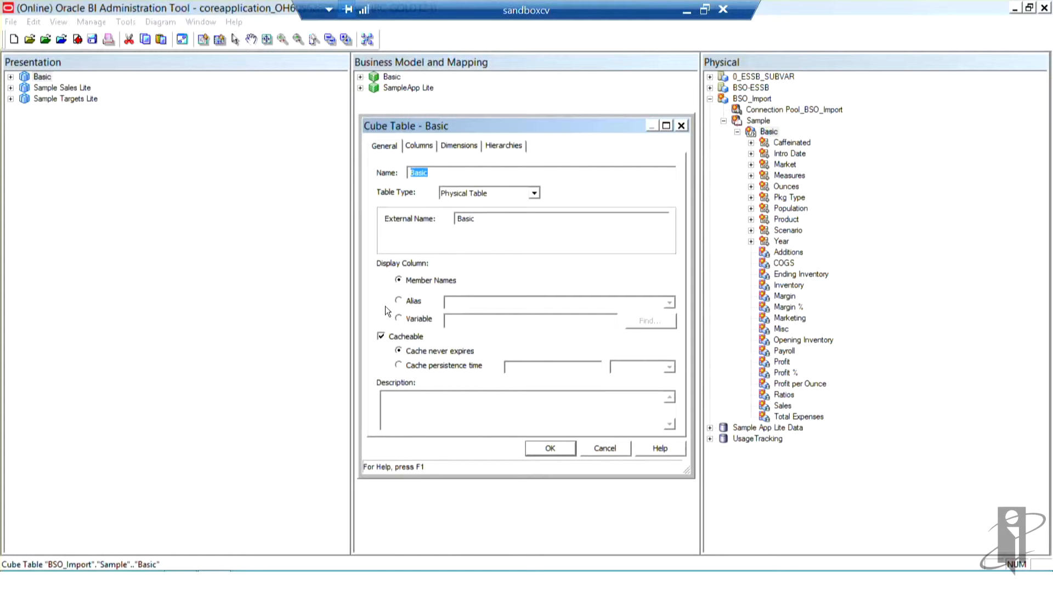
Step: Make the Basic cube table non-cacheable and apply the change
click(381, 337)
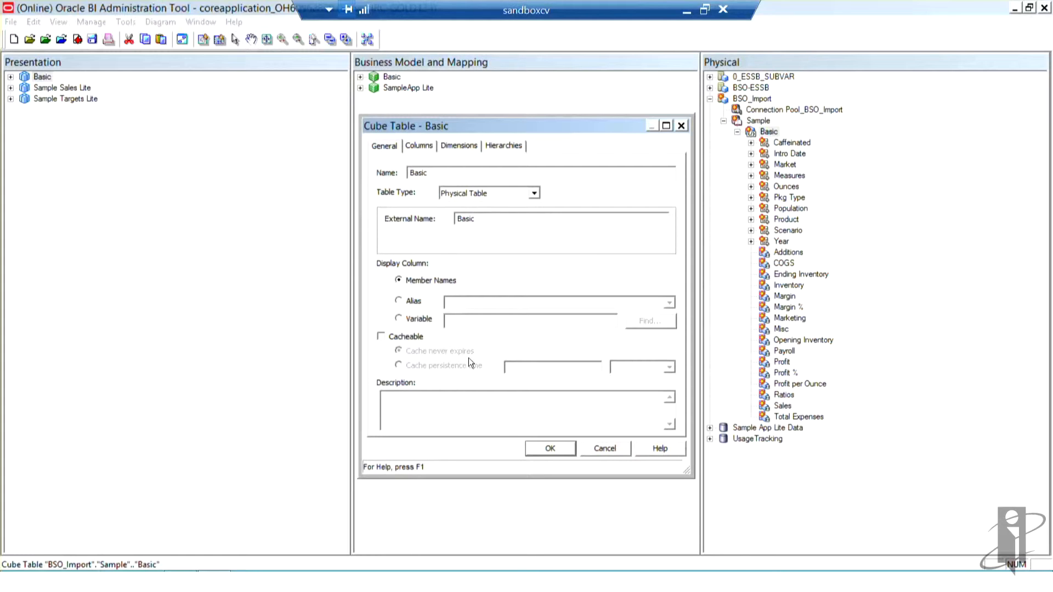
click(547, 450)
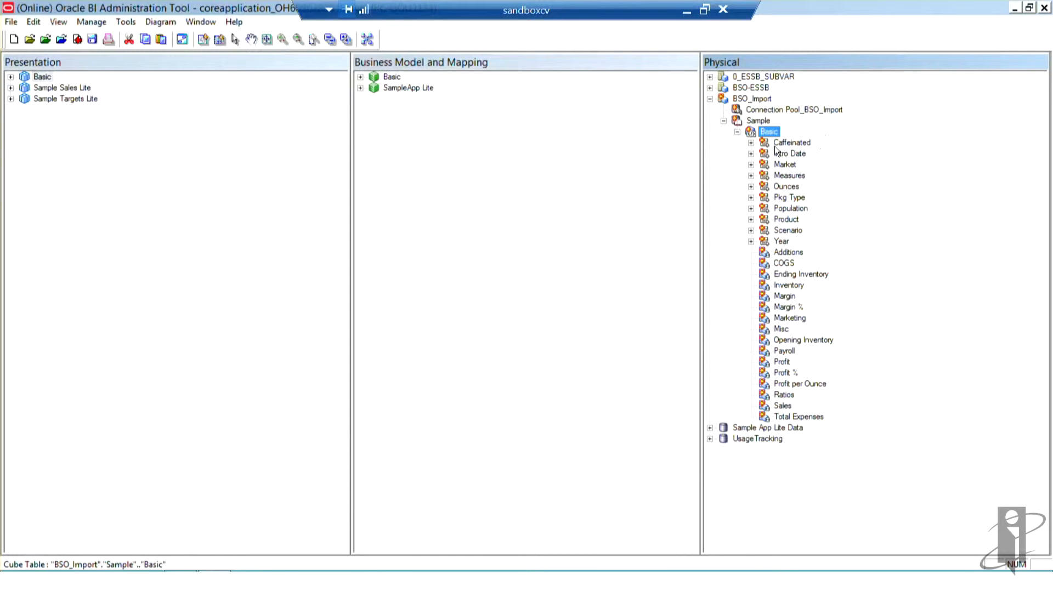
Step: Examine the columns at each level of the Market hierarchy, down through Region to State
click(751, 165)
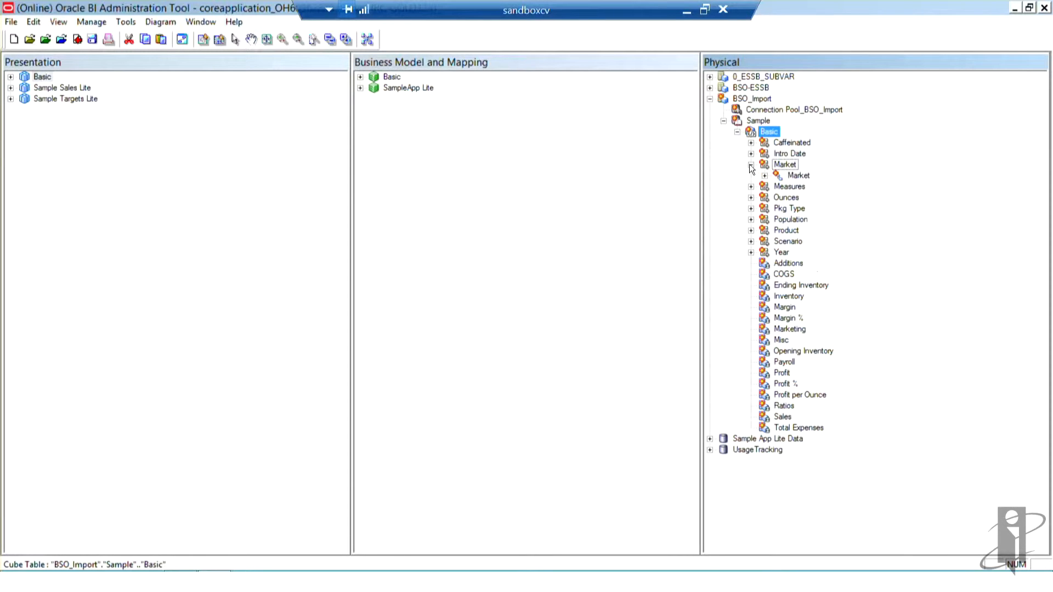
click(765, 176)
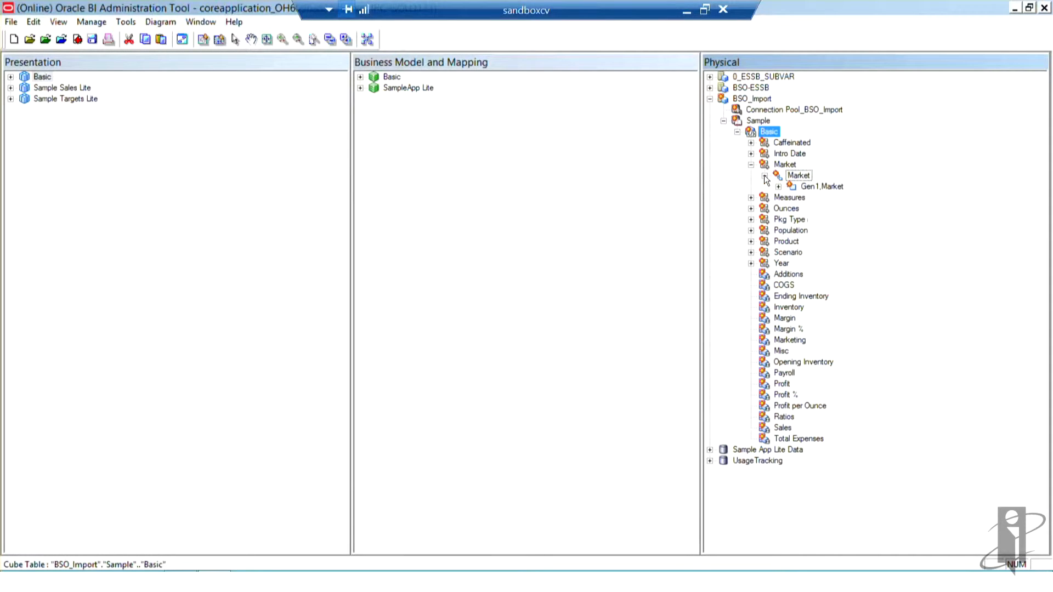
click(778, 187)
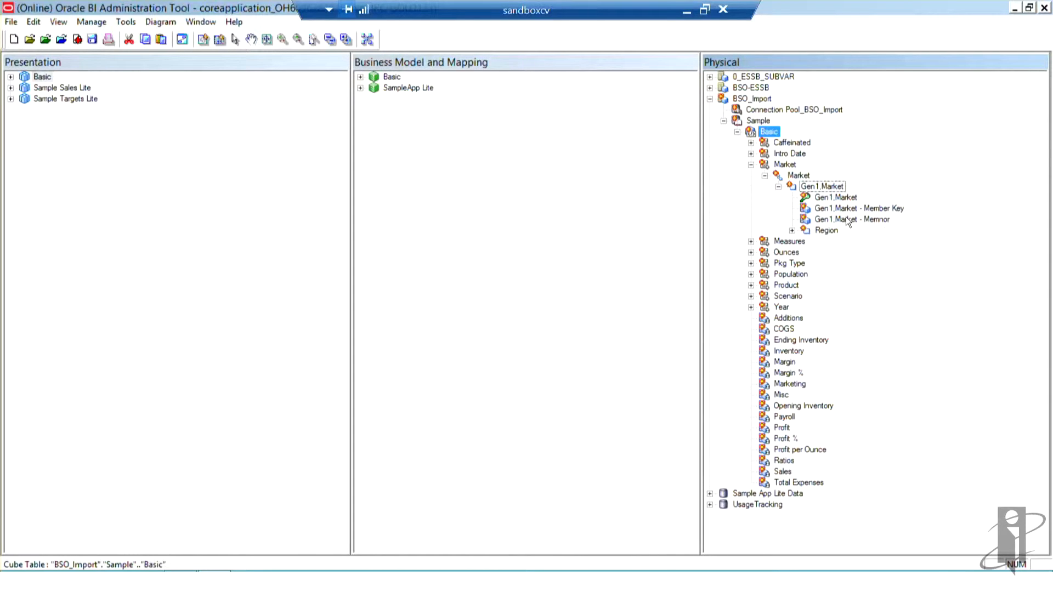
click(792, 231)
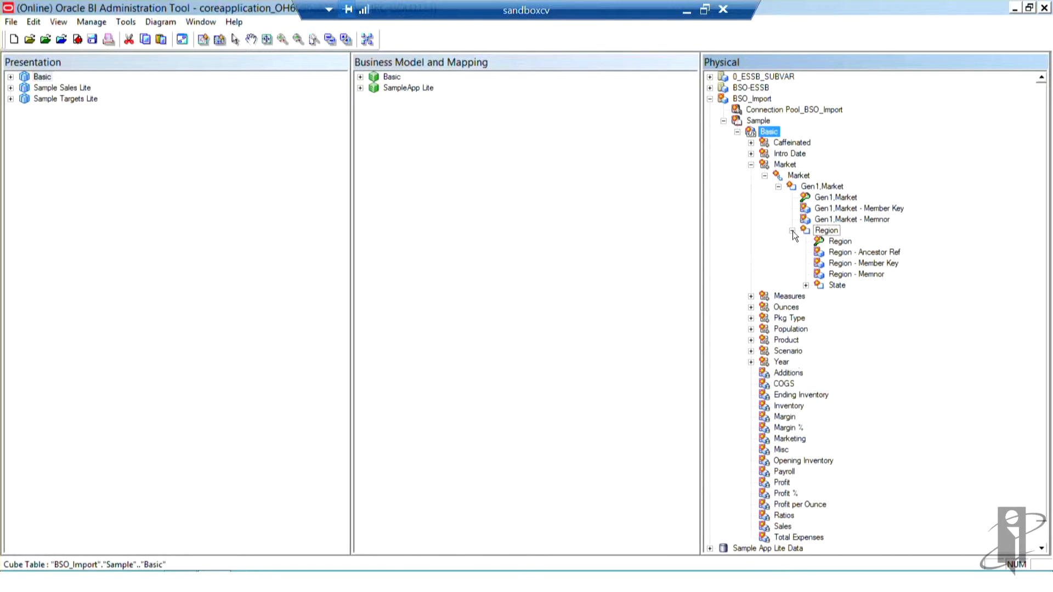
click(805, 285)
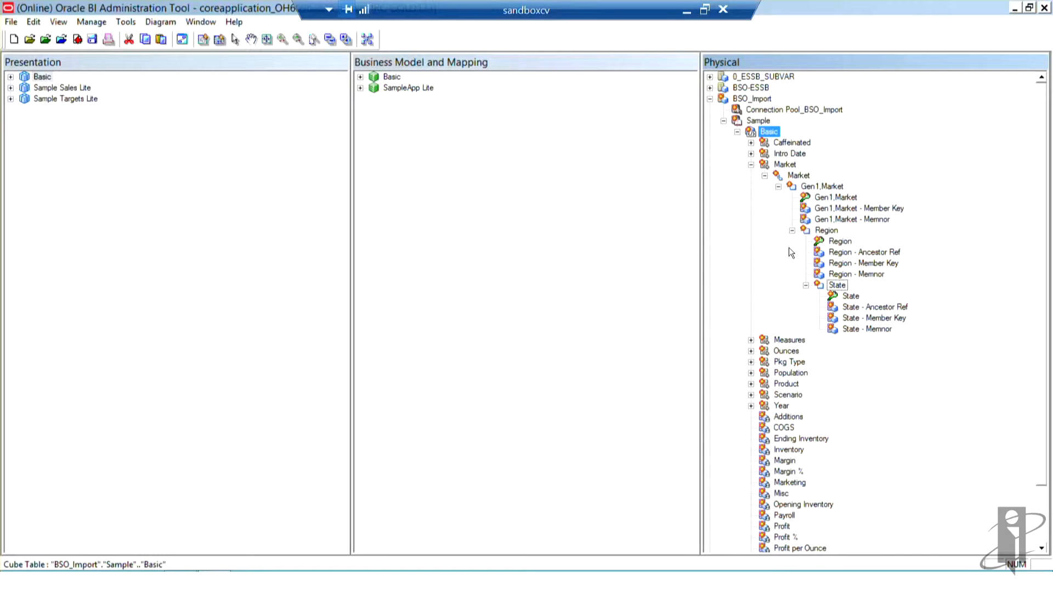
click(751, 165)
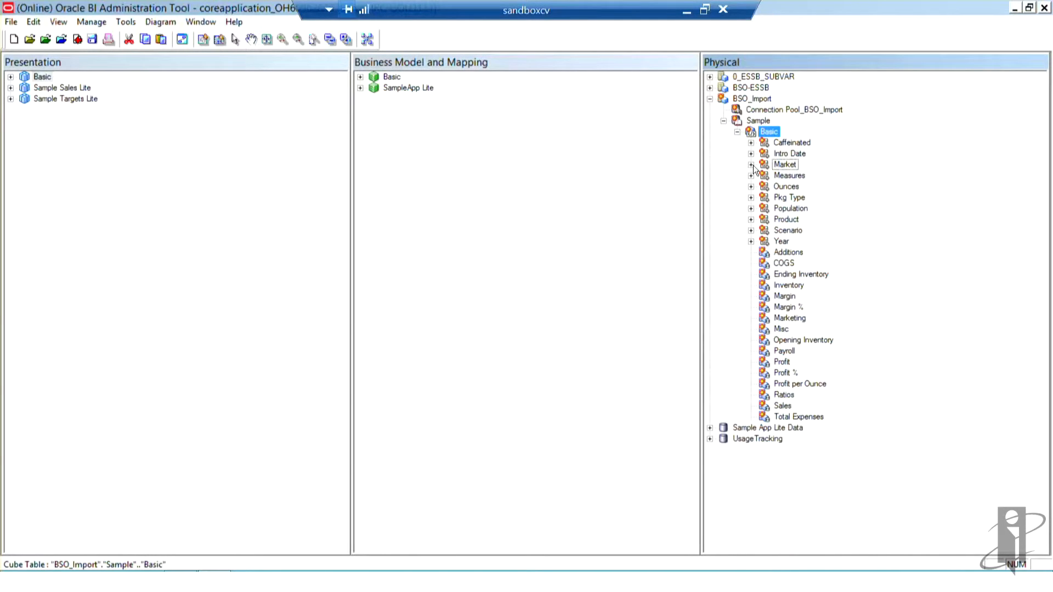
Step: Create columns for the Default alias table on the Basic cube table
right_click(768, 131)
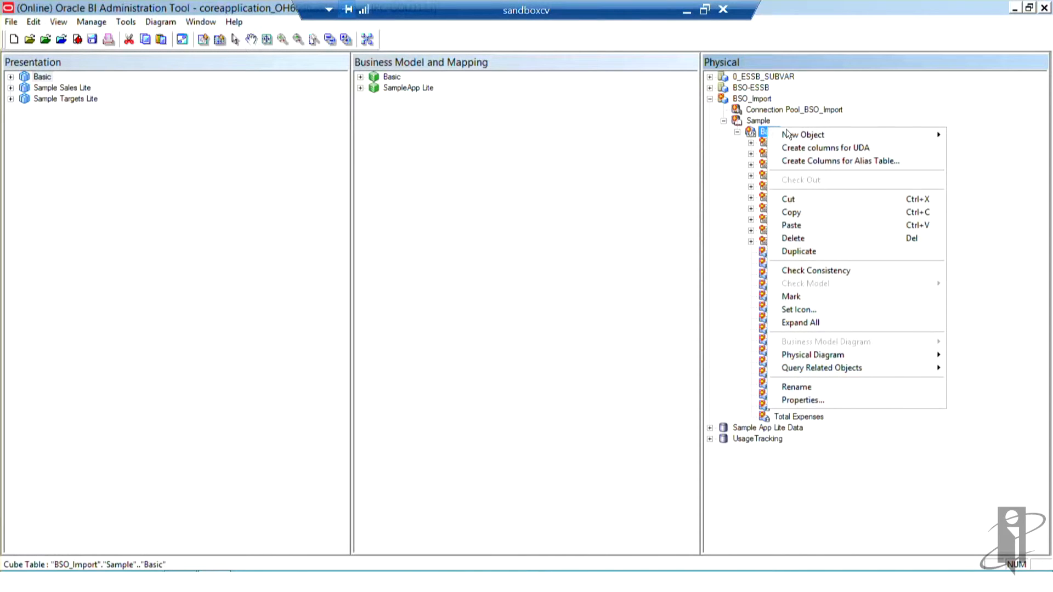
click(830, 161)
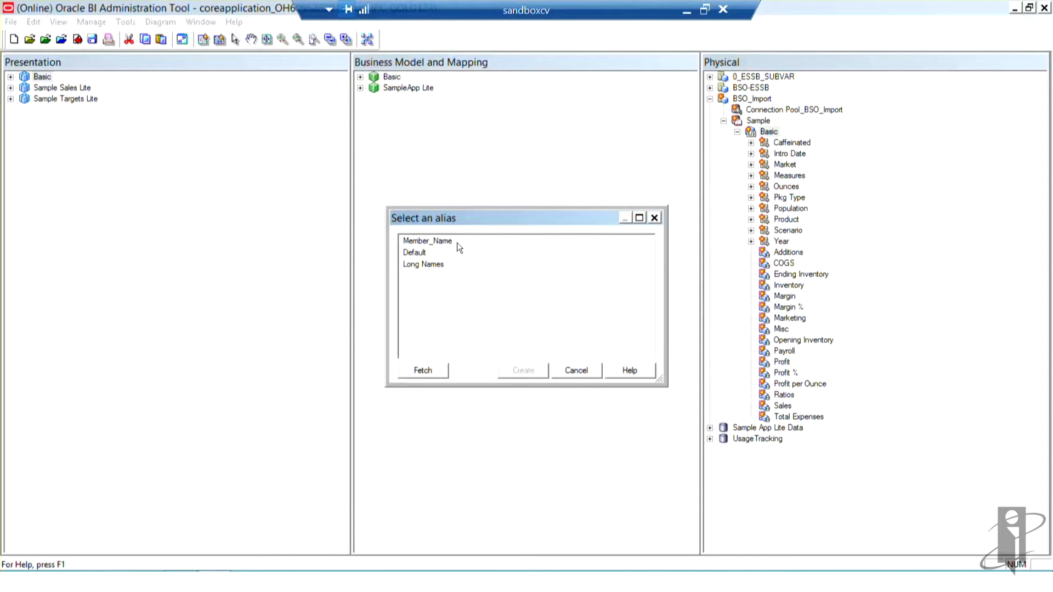
click(425, 252)
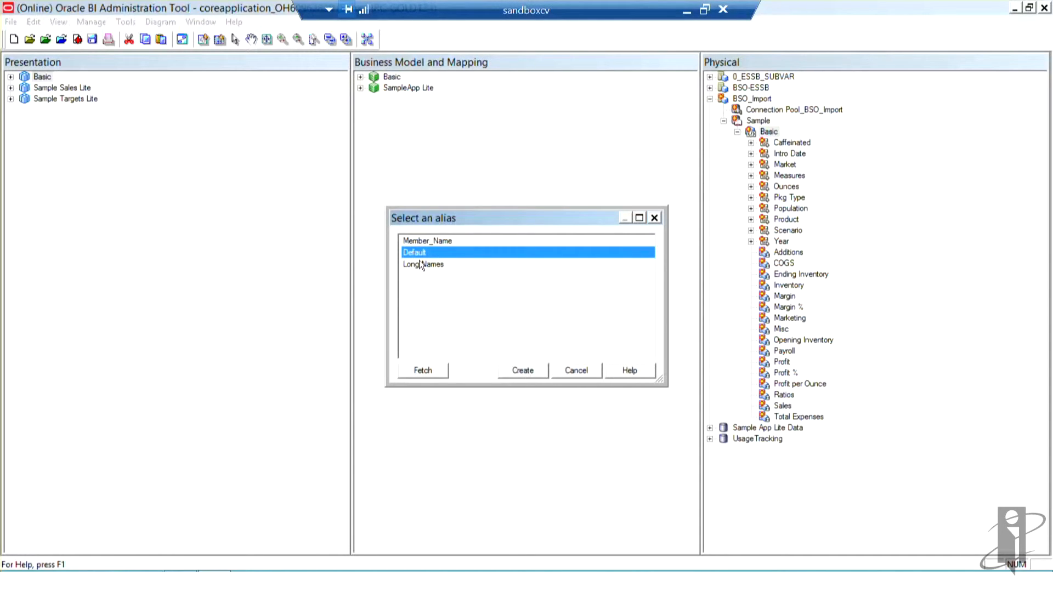
click(520, 366)
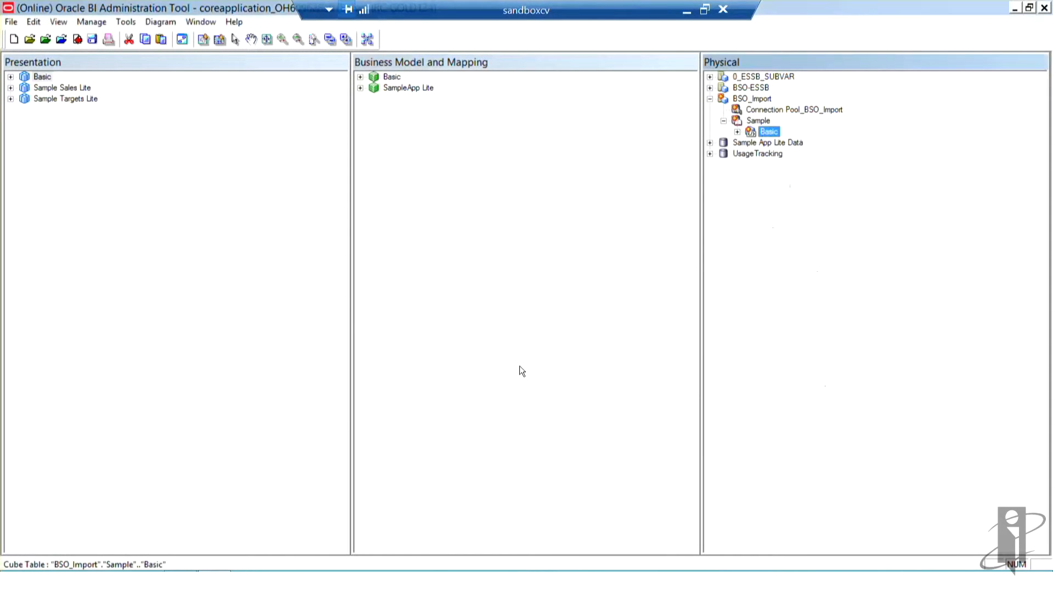
Step: Examine the Gen1,Market level of the Basic cube for its alias columns
click(737, 133)
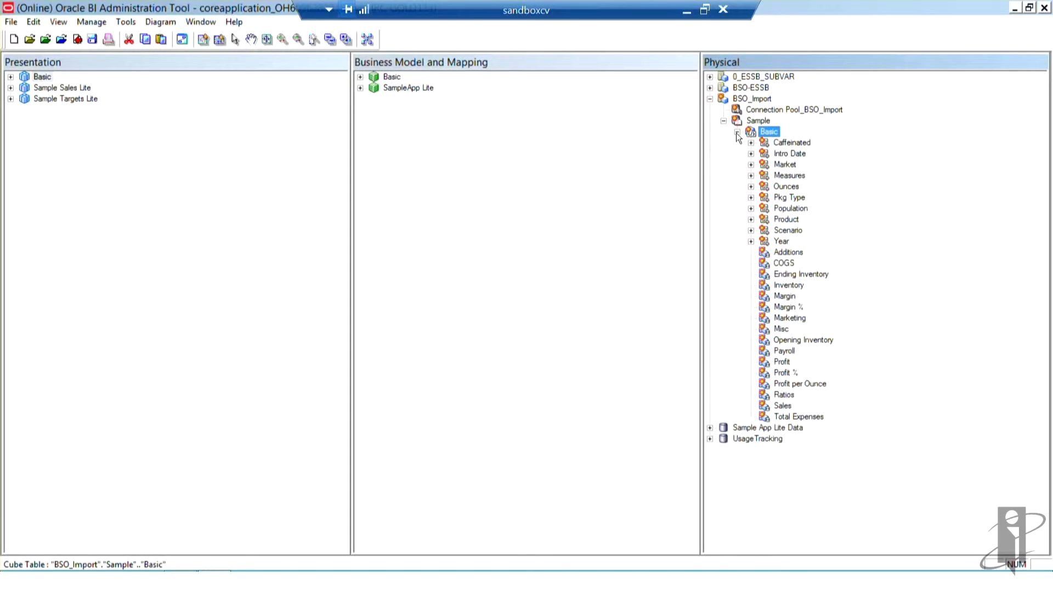
click(750, 165)
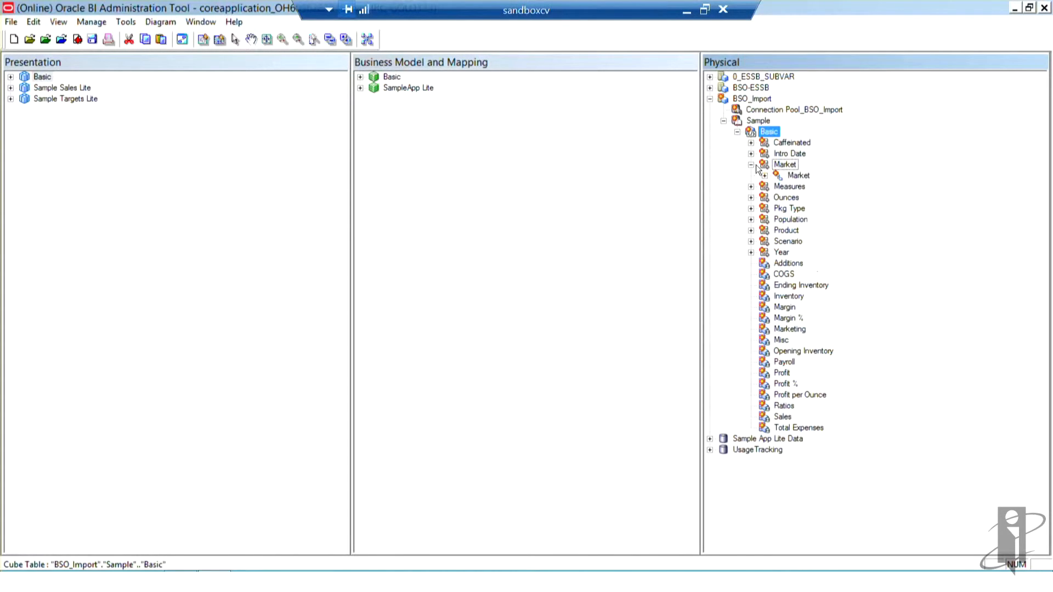
click(765, 176)
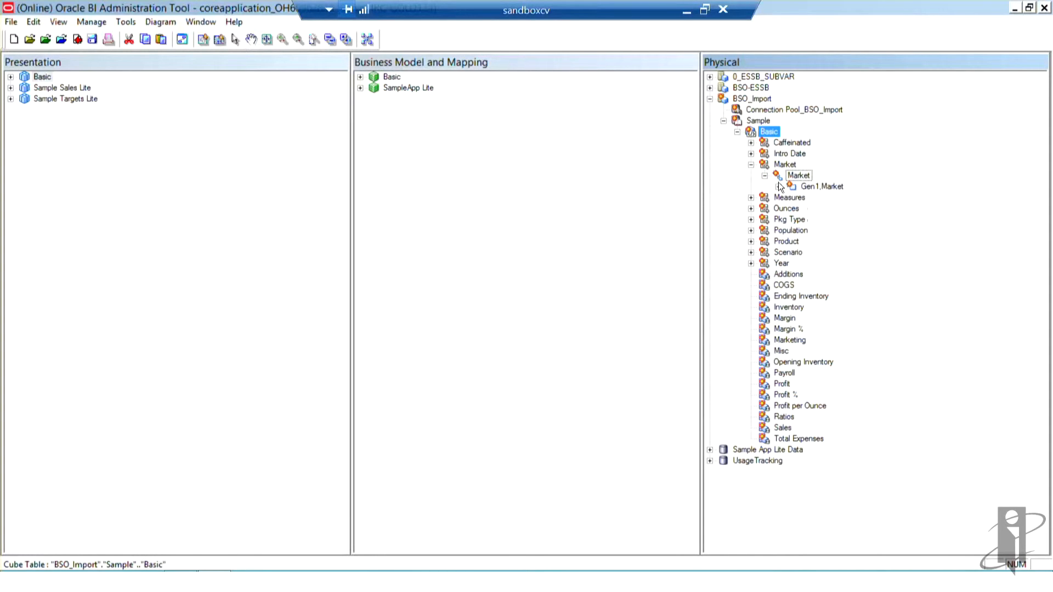
click(779, 187)
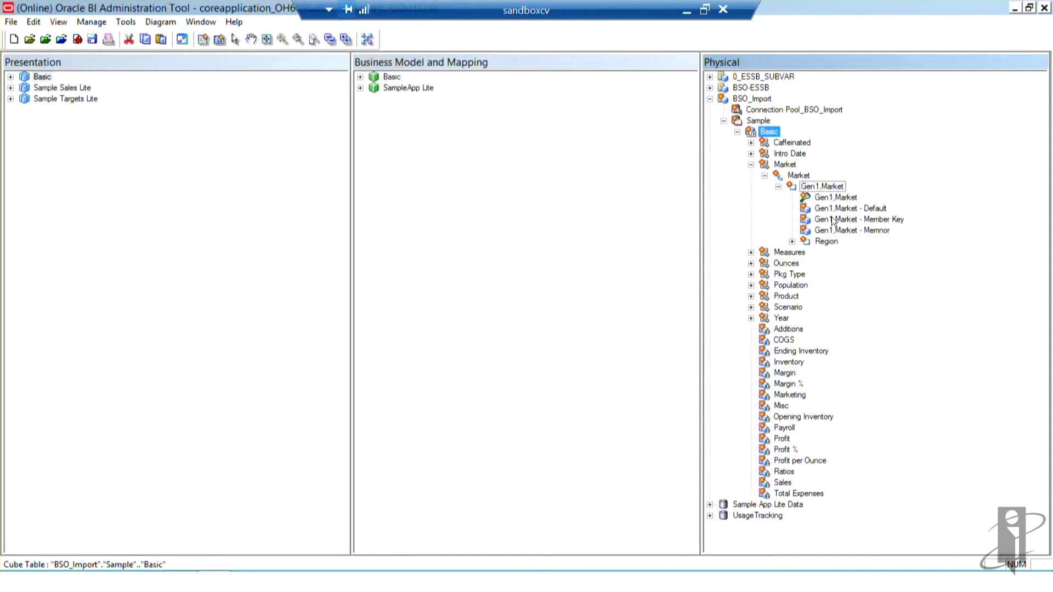
click(779, 187)
click(764, 176)
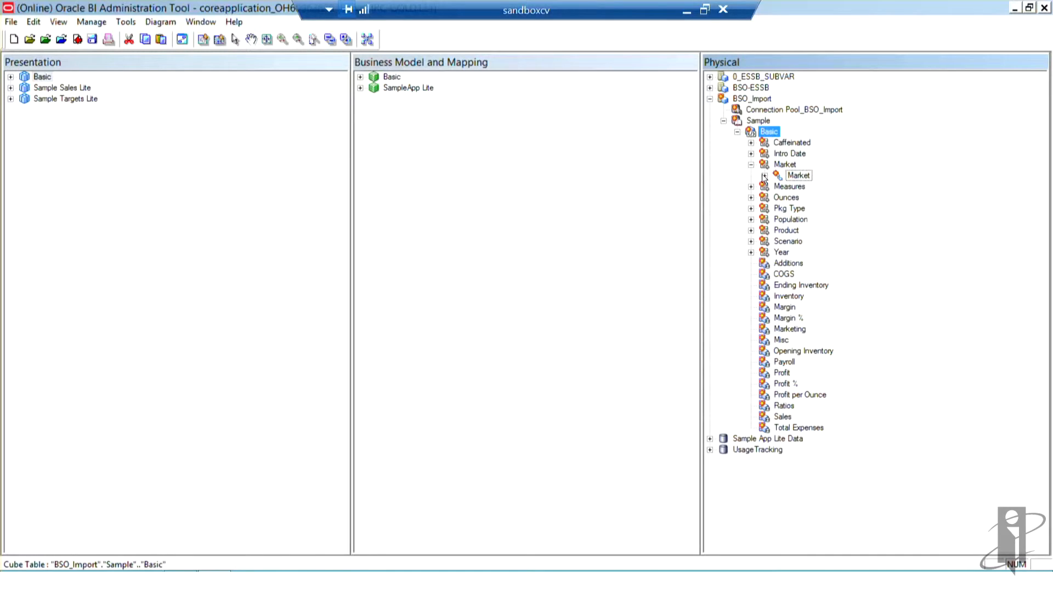
click(765, 176)
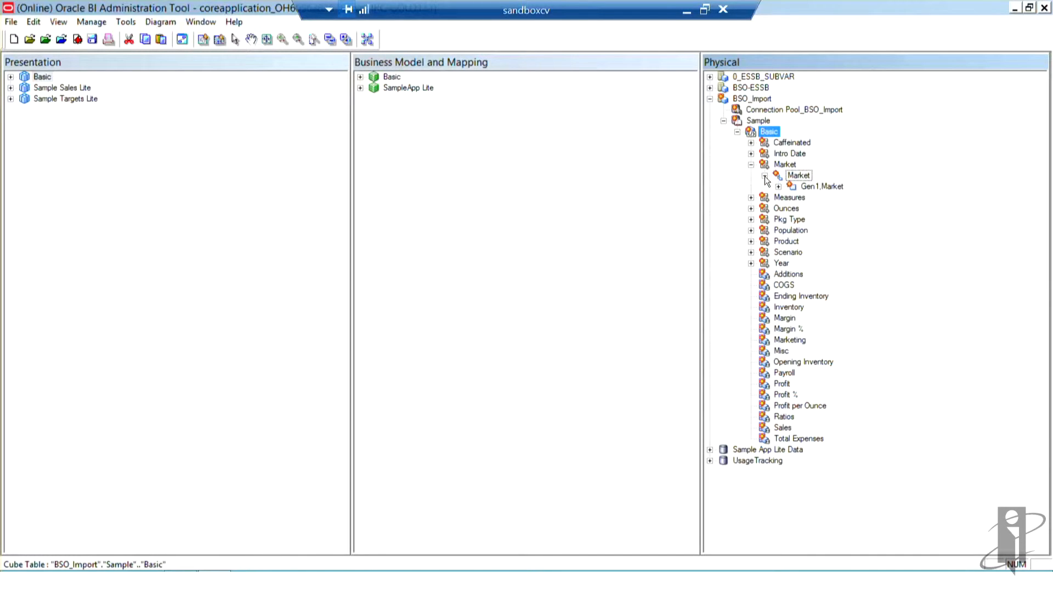
Step: Set the Market physical hierarchy's type to Value and apply it
click(788, 165)
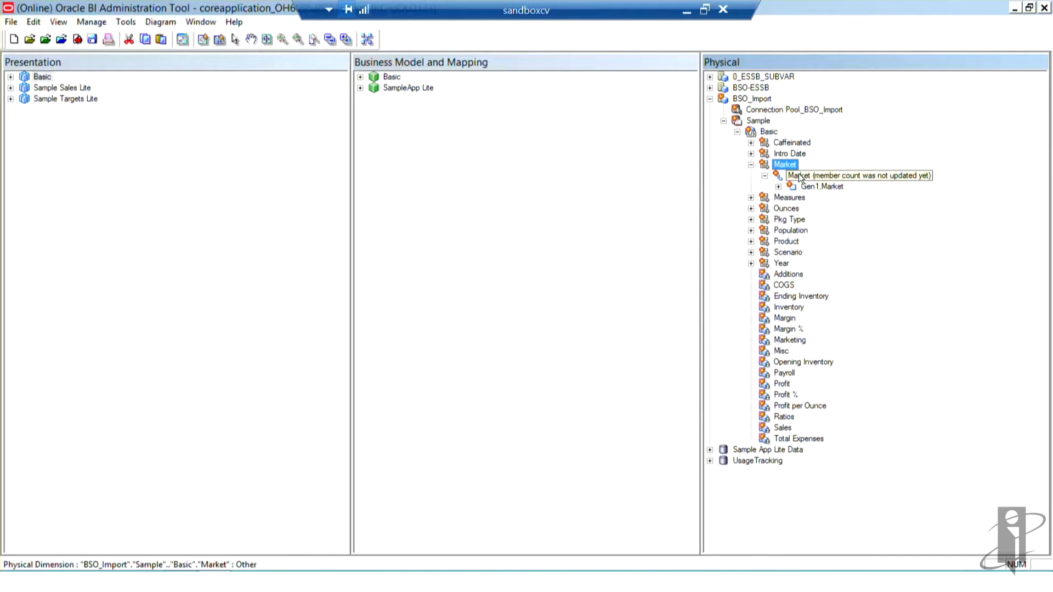
click(798, 173)
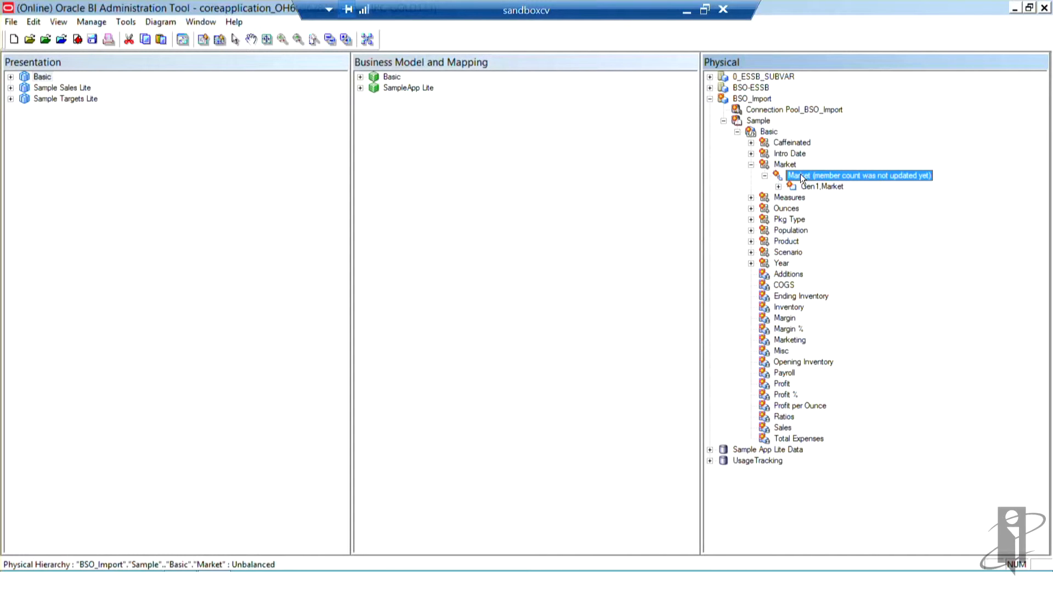
right_click(801, 177)
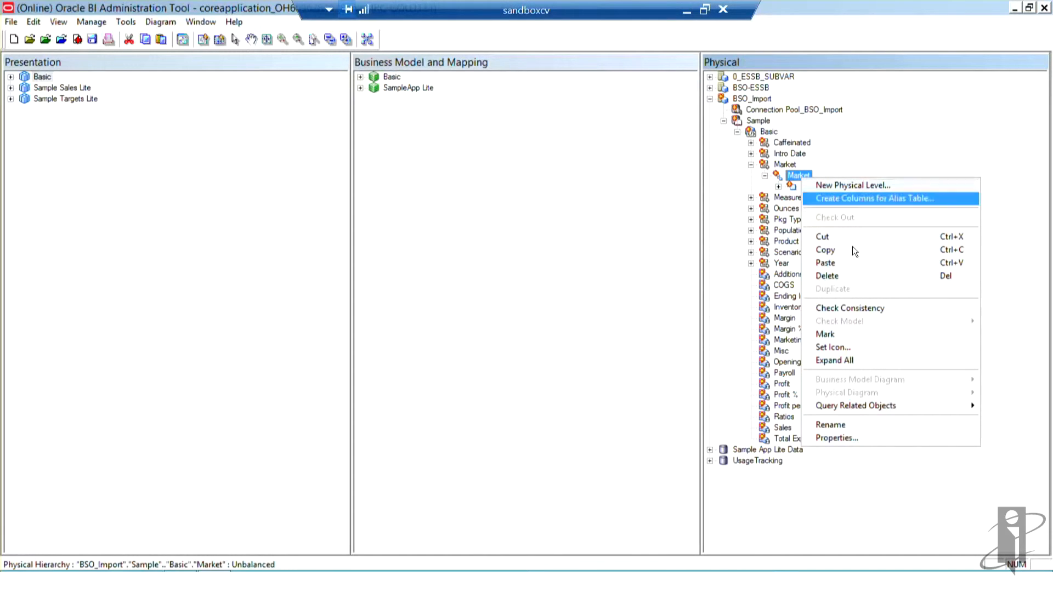
click(874, 438)
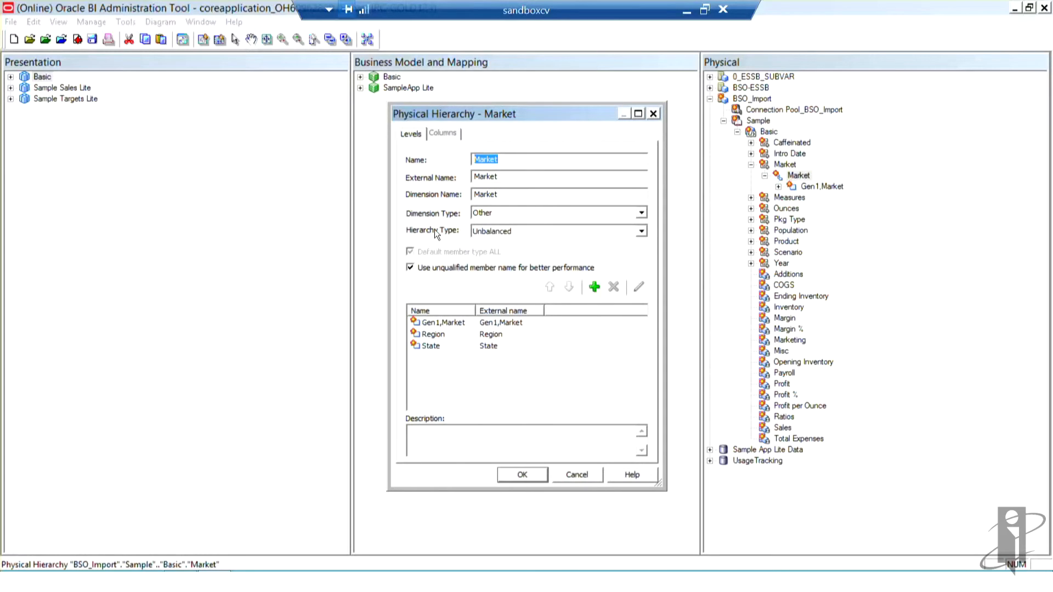
click(642, 231)
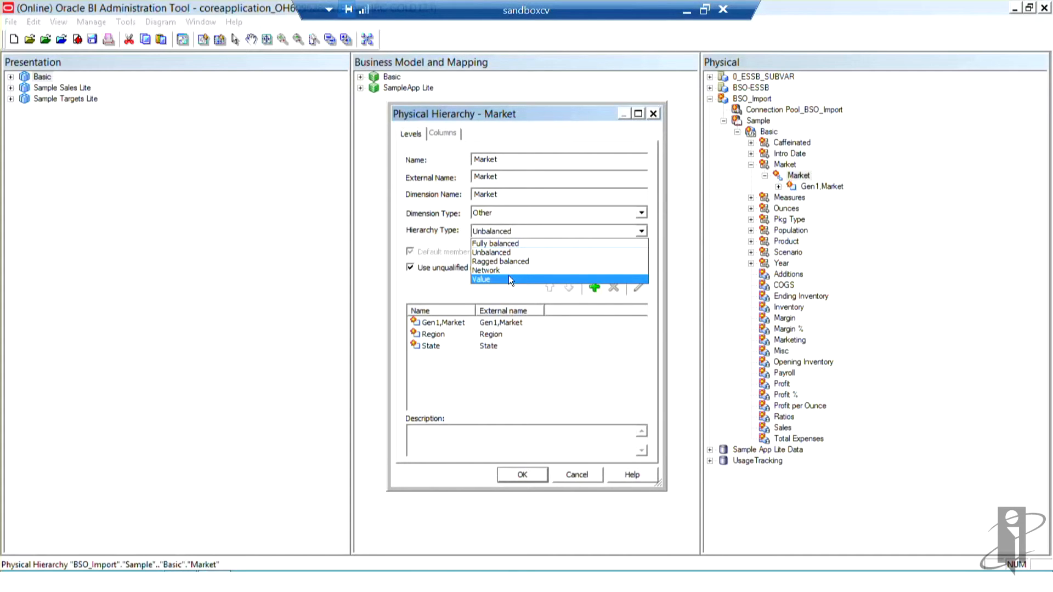
key(Escape)
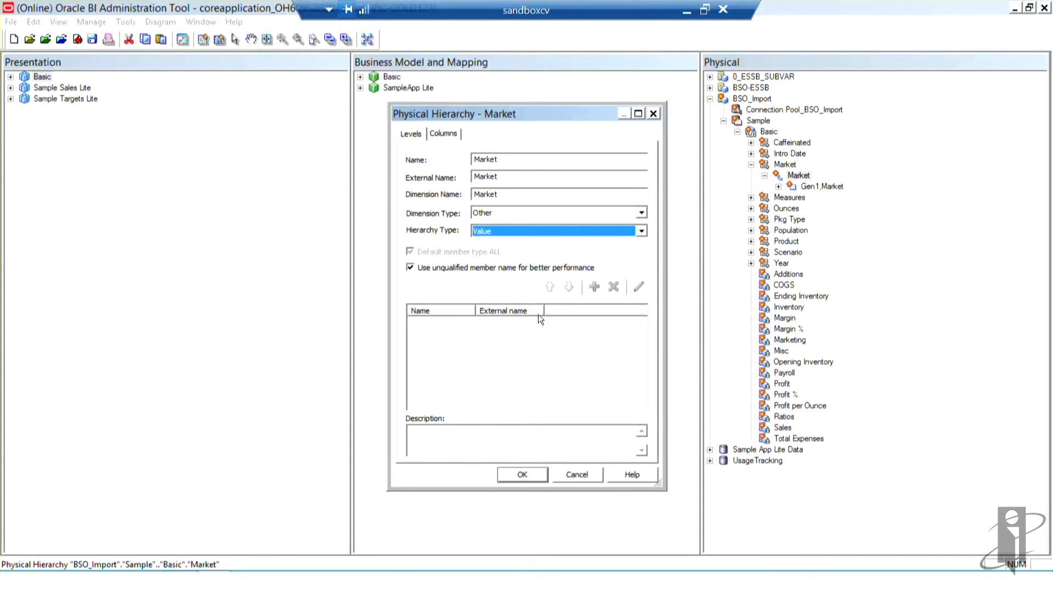
click(528, 472)
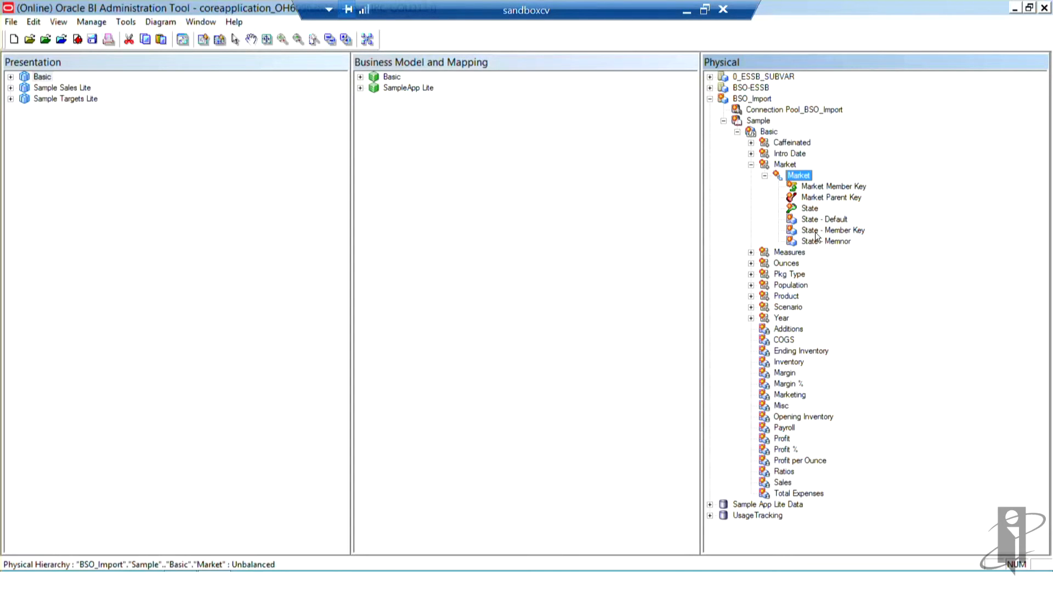
Step: Set the Market physical hierarchy's type back to Unbalanced, apply it, and collapse the Market dimension
right_click(798, 177)
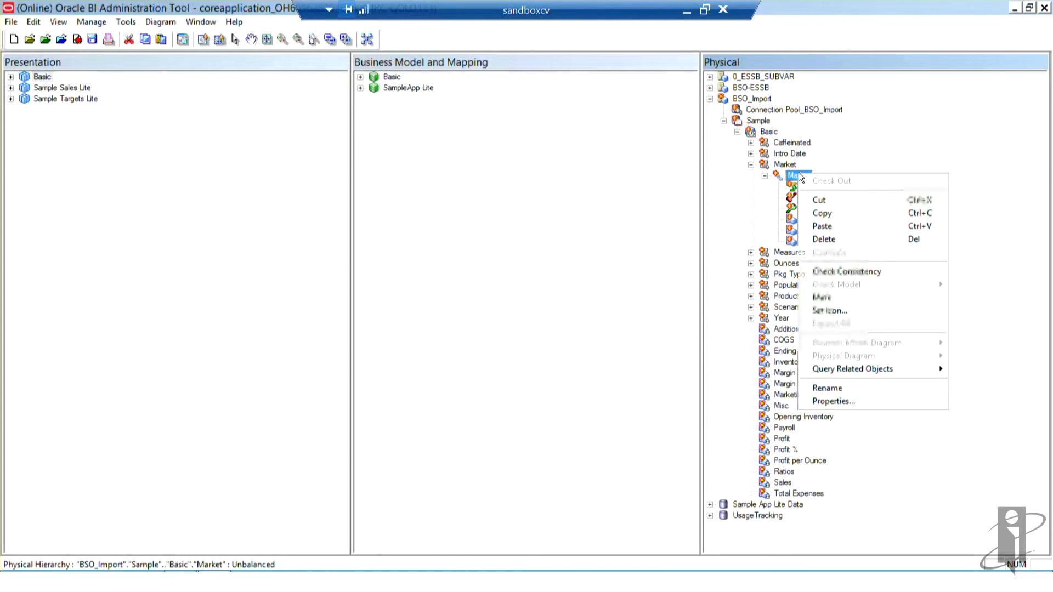
click(834, 402)
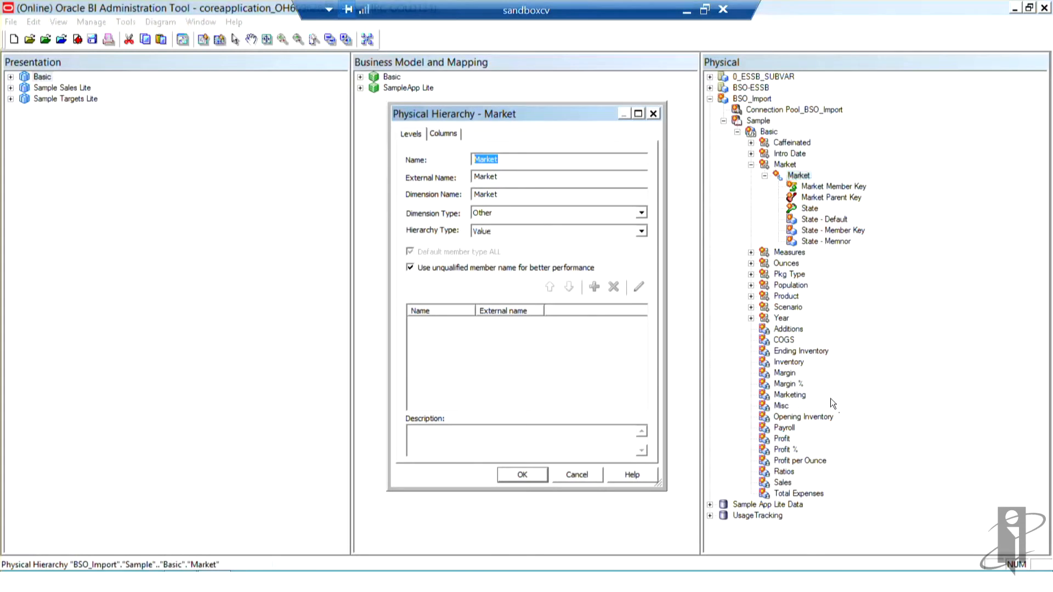
click(642, 231)
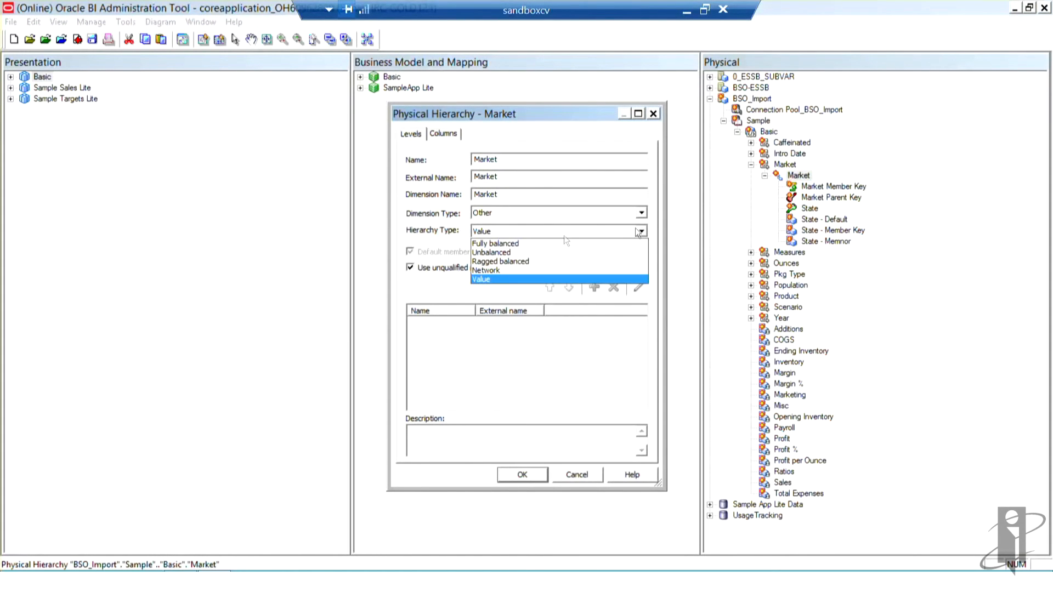
click(506, 252)
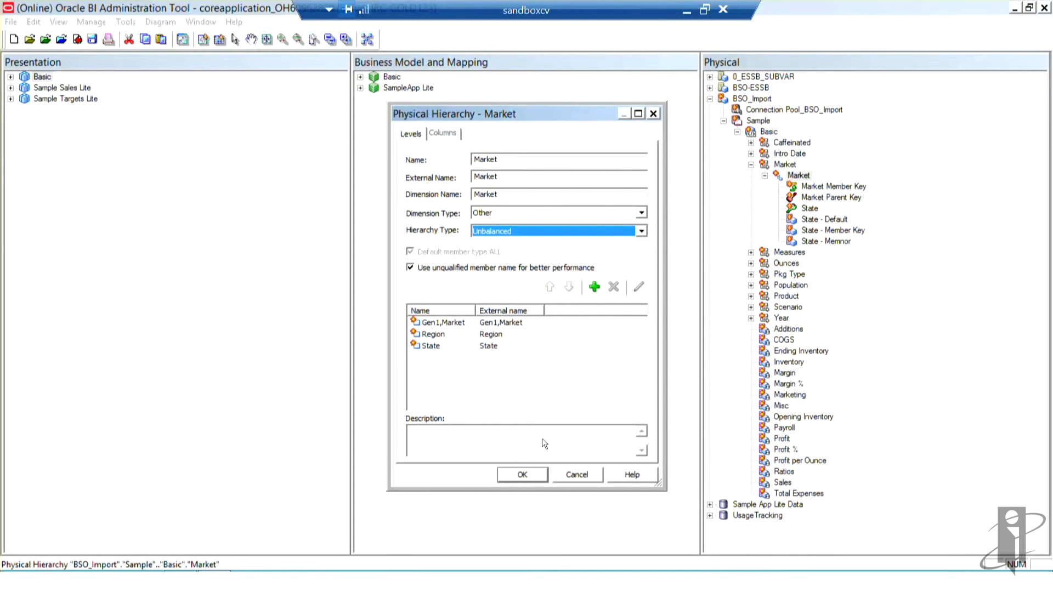
click(524, 474)
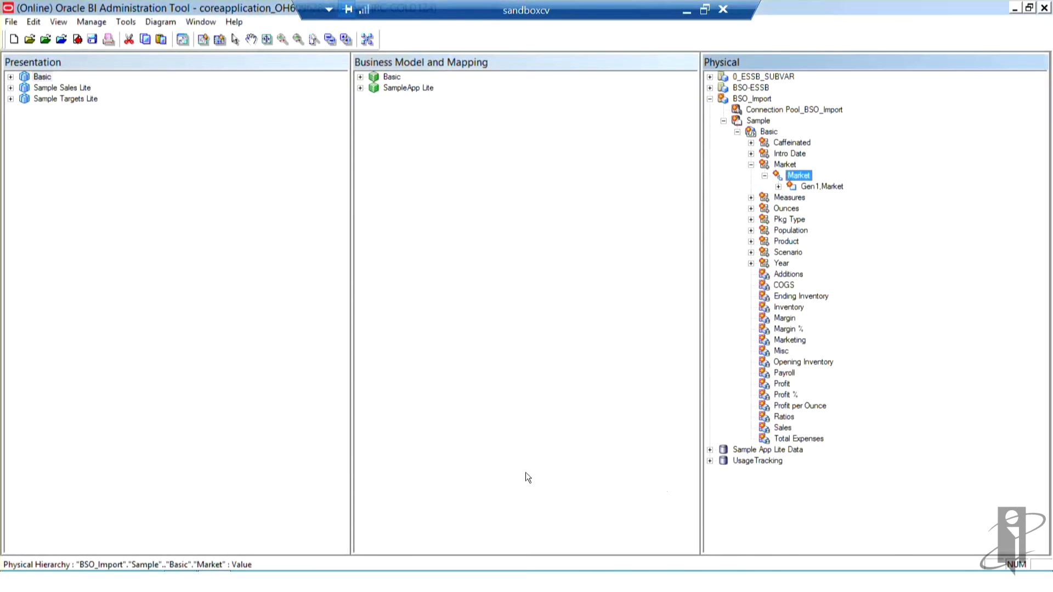
click(751, 166)
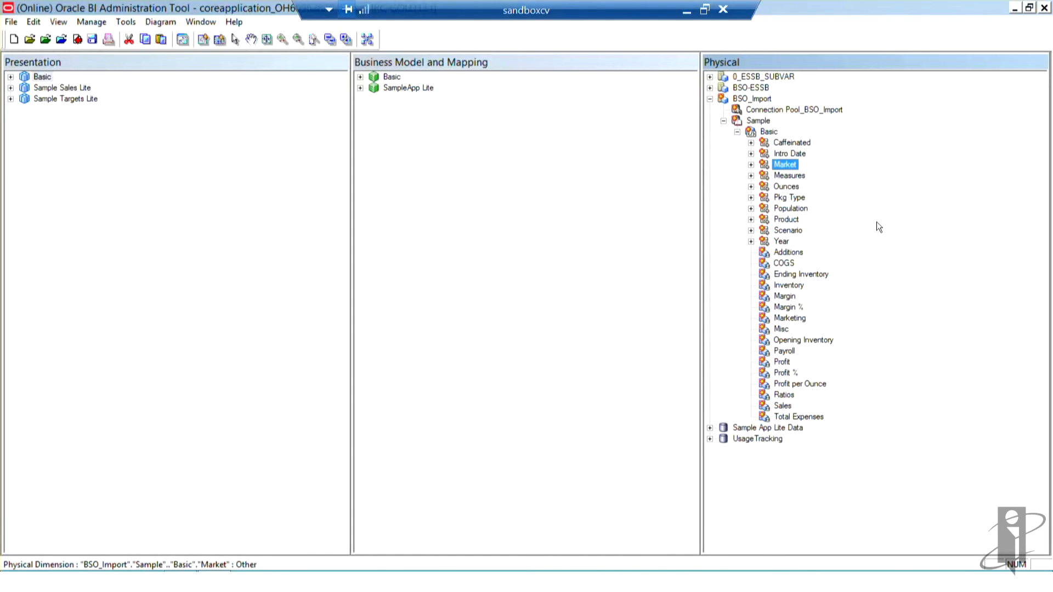
Step: Expand the Product dimension down to the Category level and set the Product physical hierarchy's type to Value
click(751, 220)
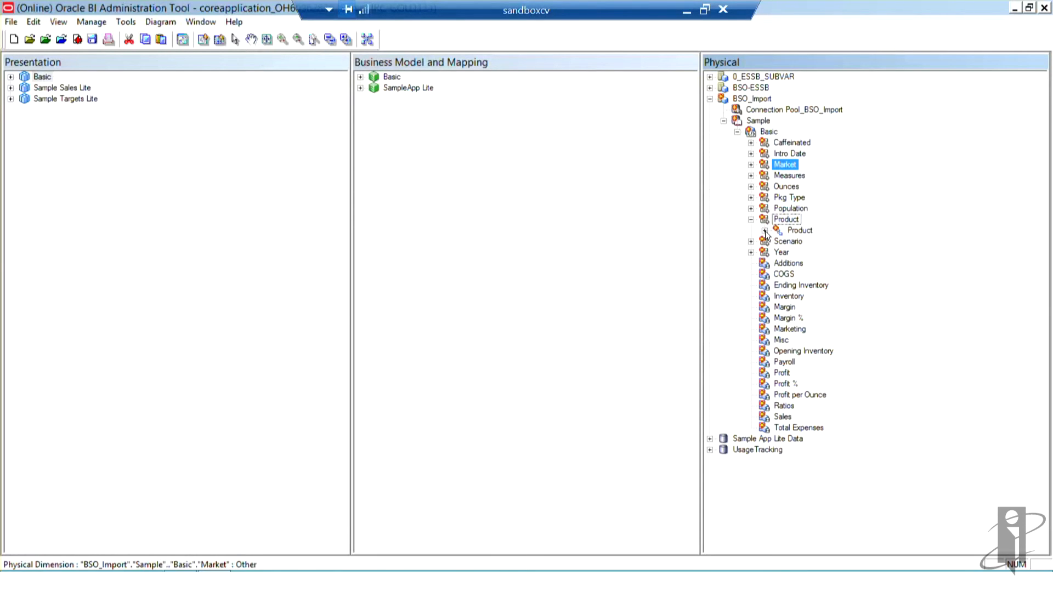
click(765, 231)
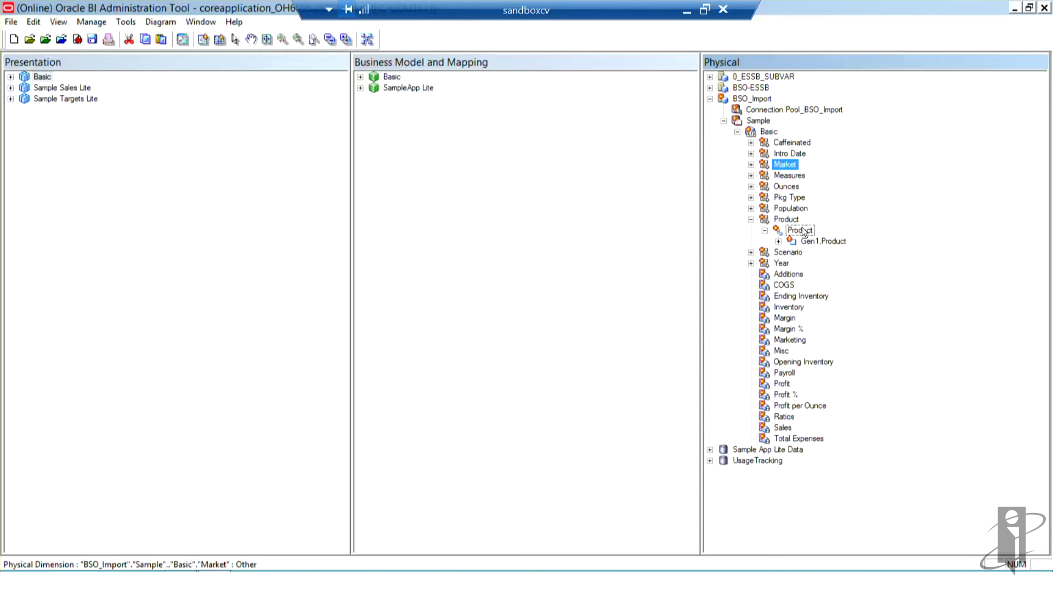
click(778, 242)
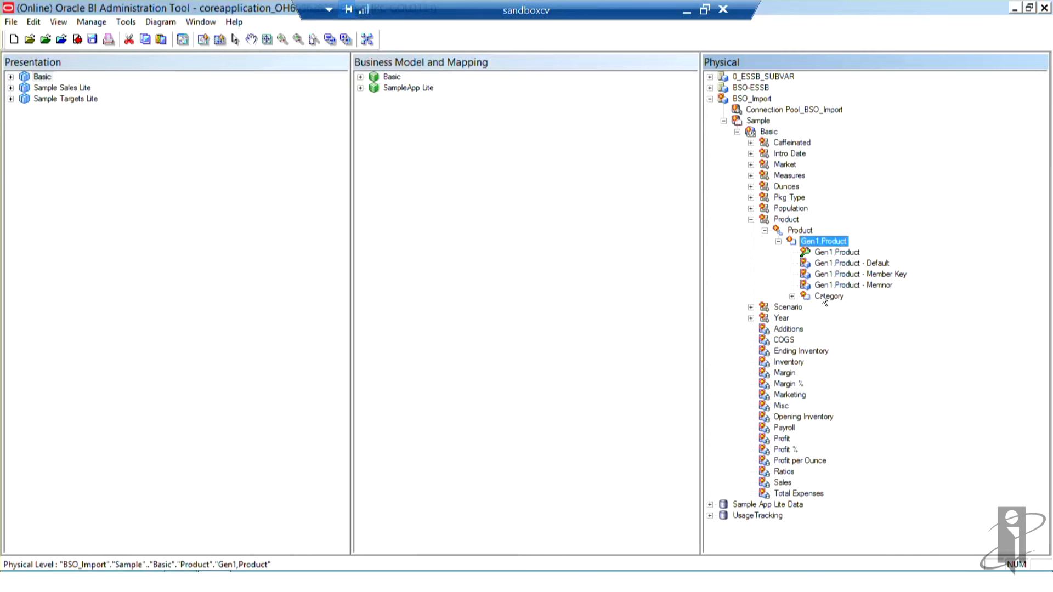
right_click(807, 232)
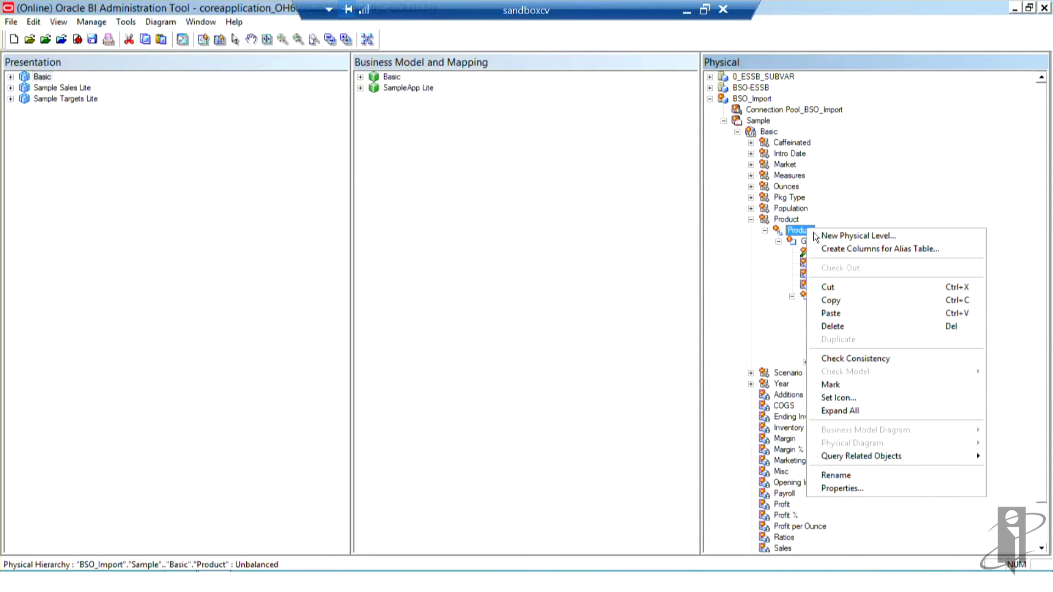
click(855, 249)
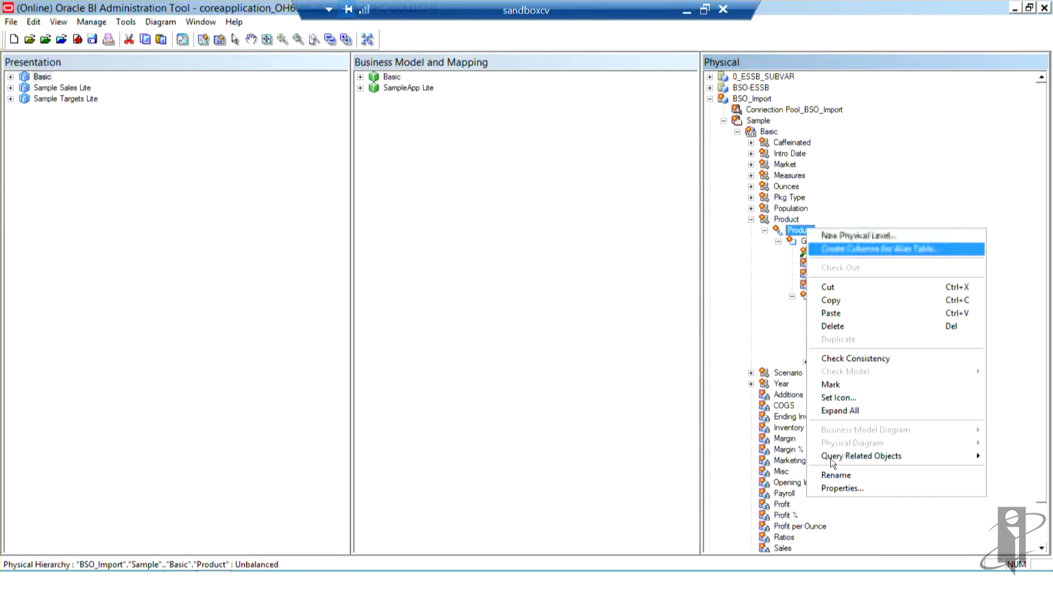
click(842, 487)
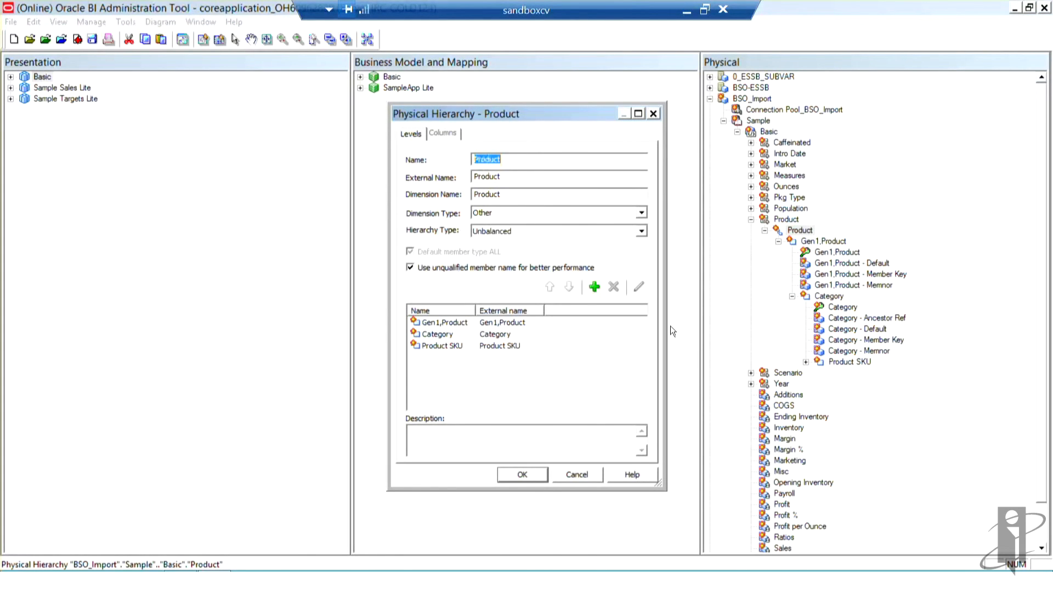
click(642, 231)
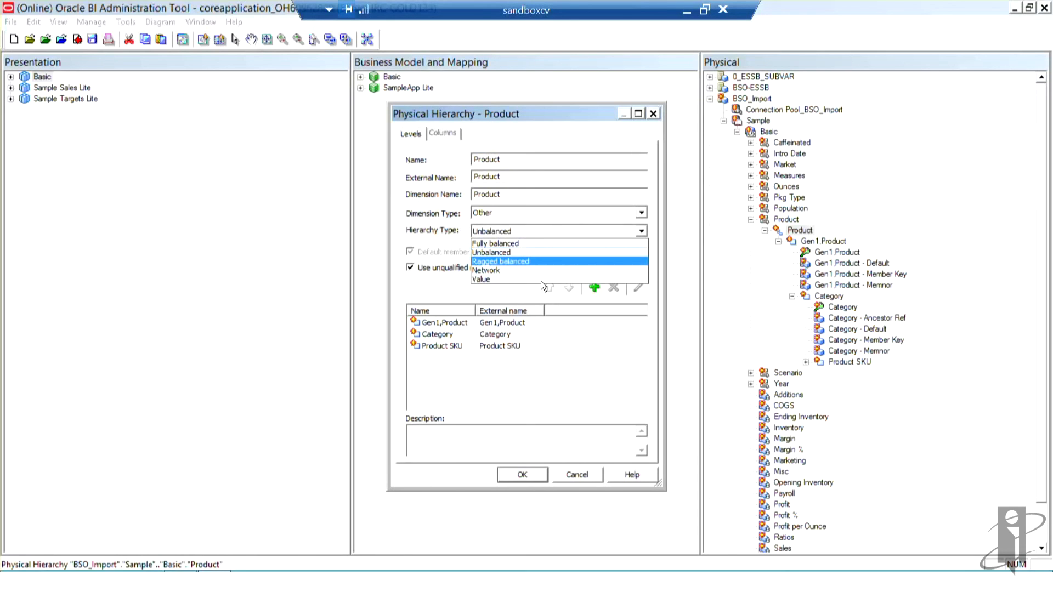
click(501, 278)
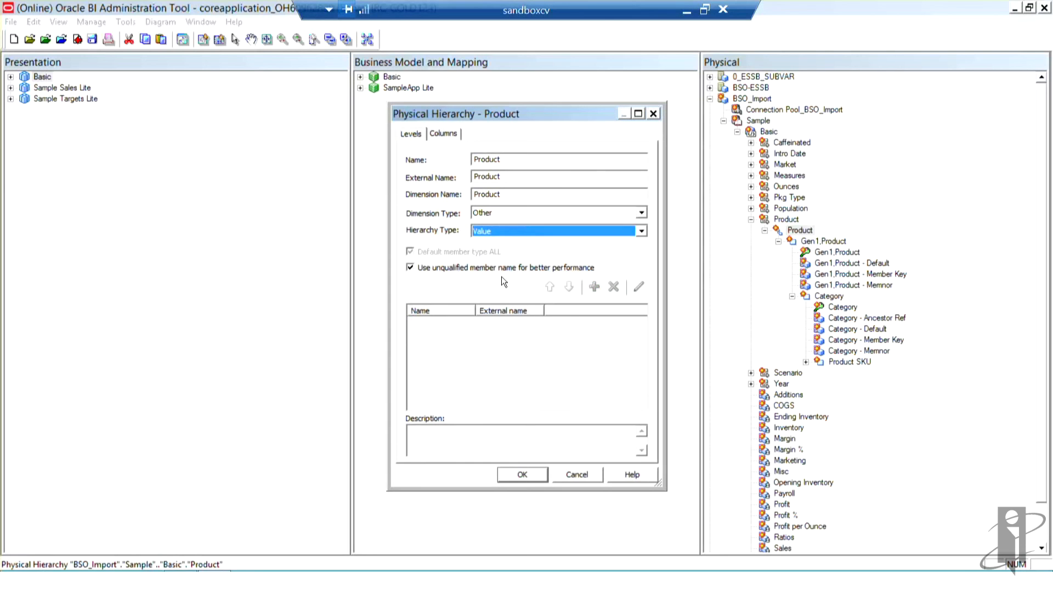